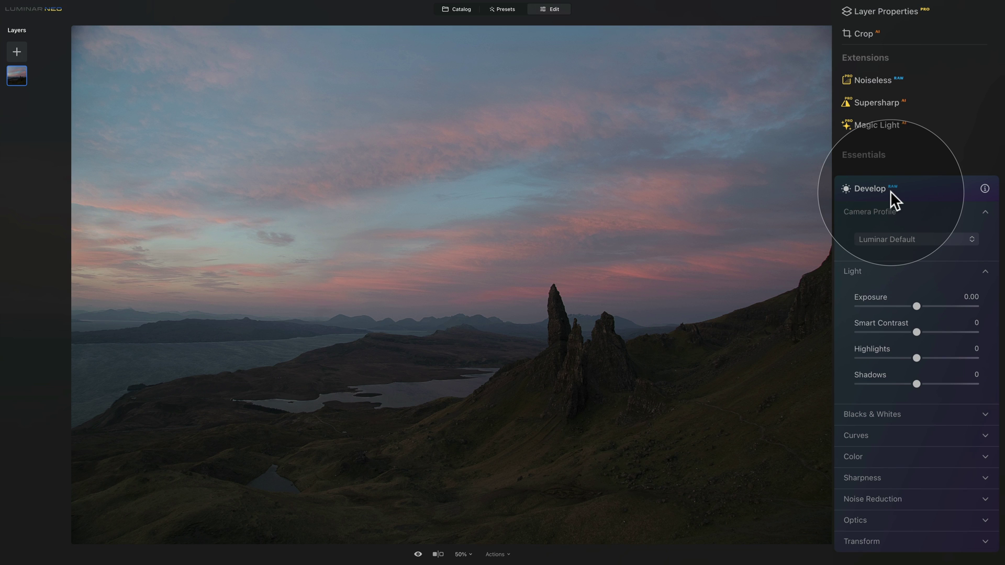
Open the castle JPG, confirm its Develop settings have no Camera Profile, and return to Catalog
left_click(455, 9)
left_click(317, 110)
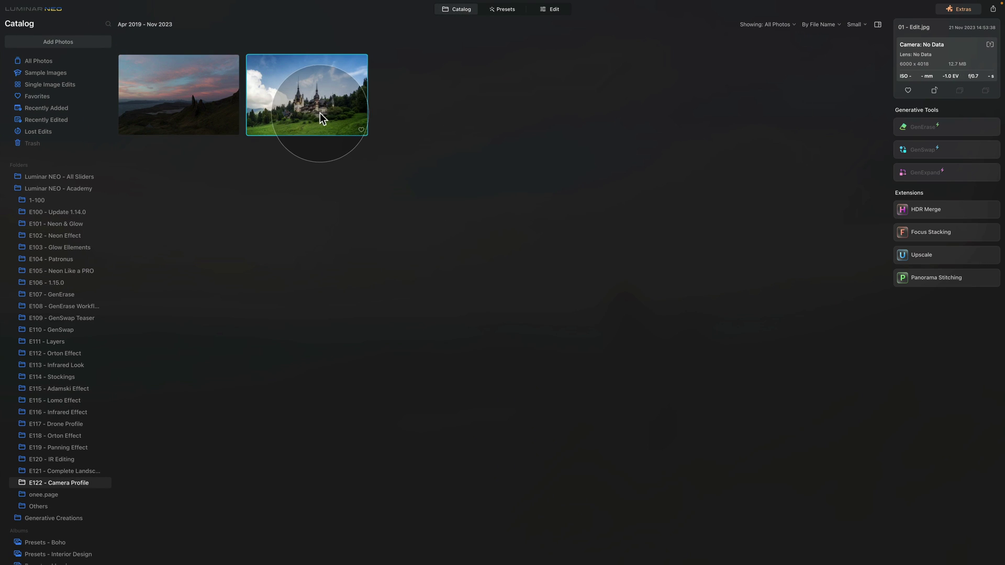
left_click(558, 11)
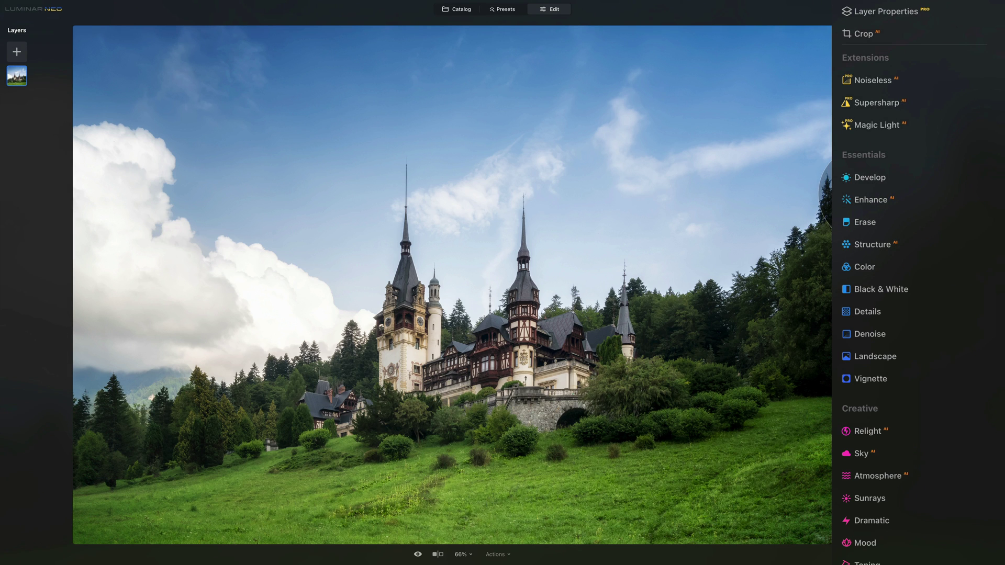
left_click(868, 176)
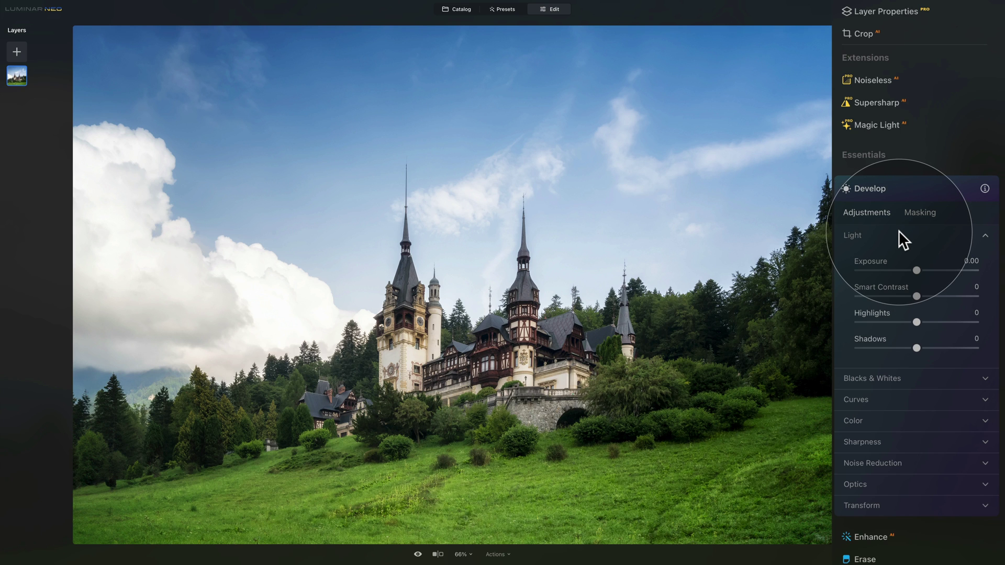
left_click(893, 188)
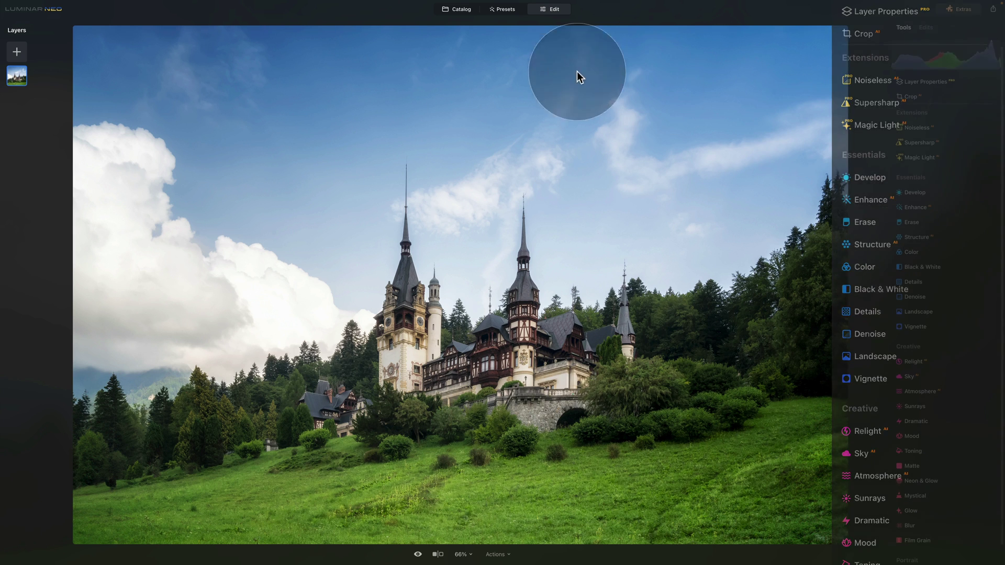
left_click(463, 10)
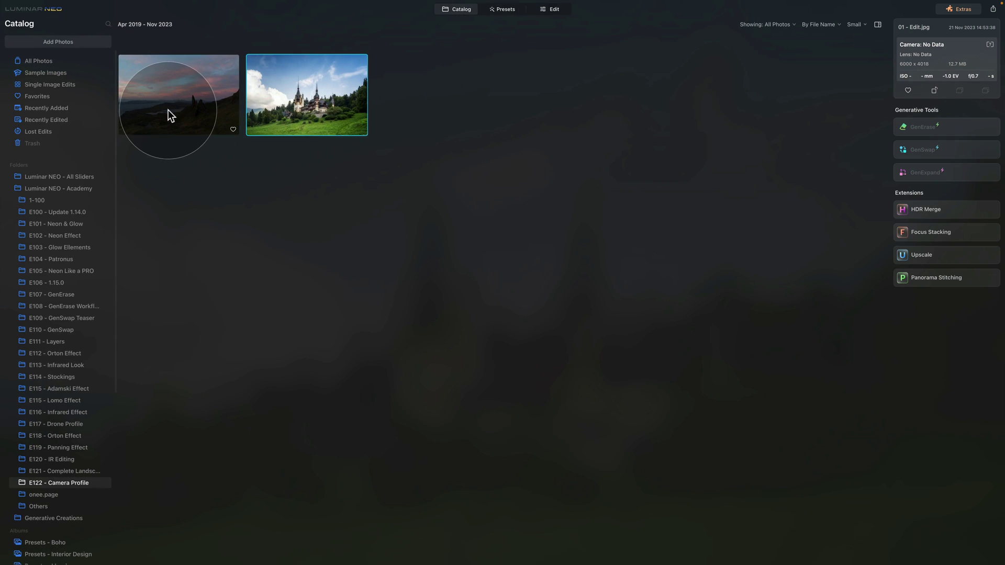
Open the sunset RAW photo 01 - Edit.dng in the editor
left_click(169, 109)
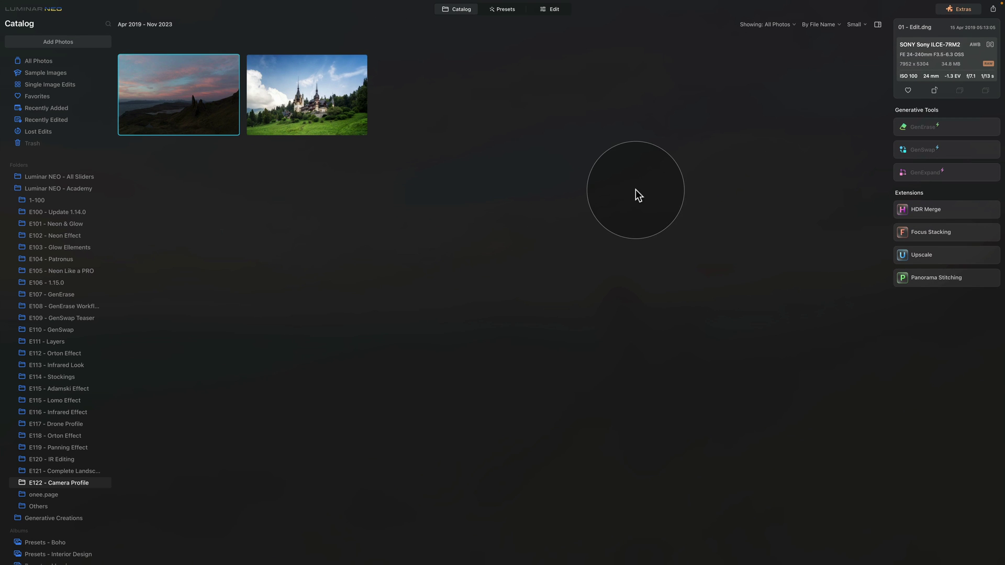
left_click(557, 11)
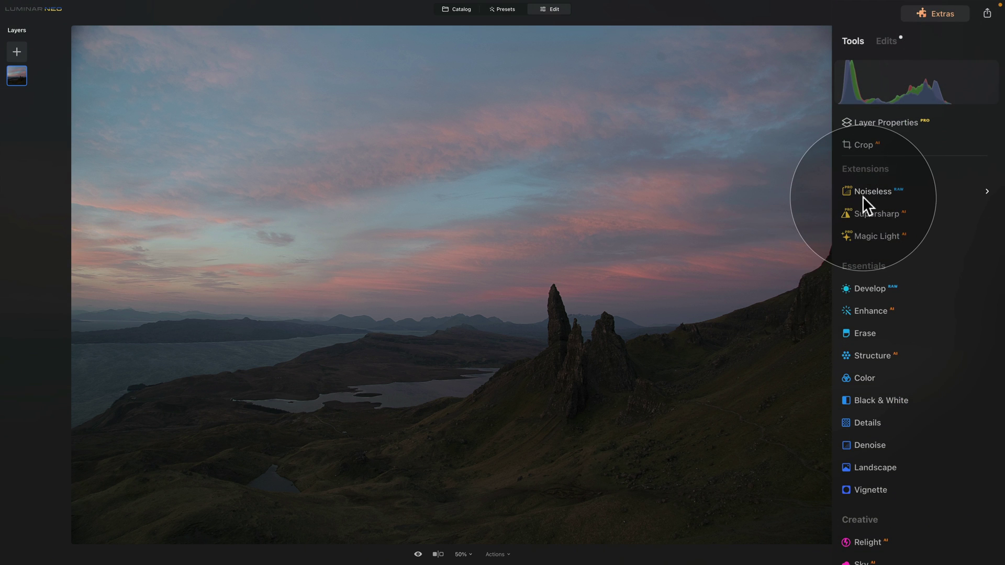
left_click(881, 291)
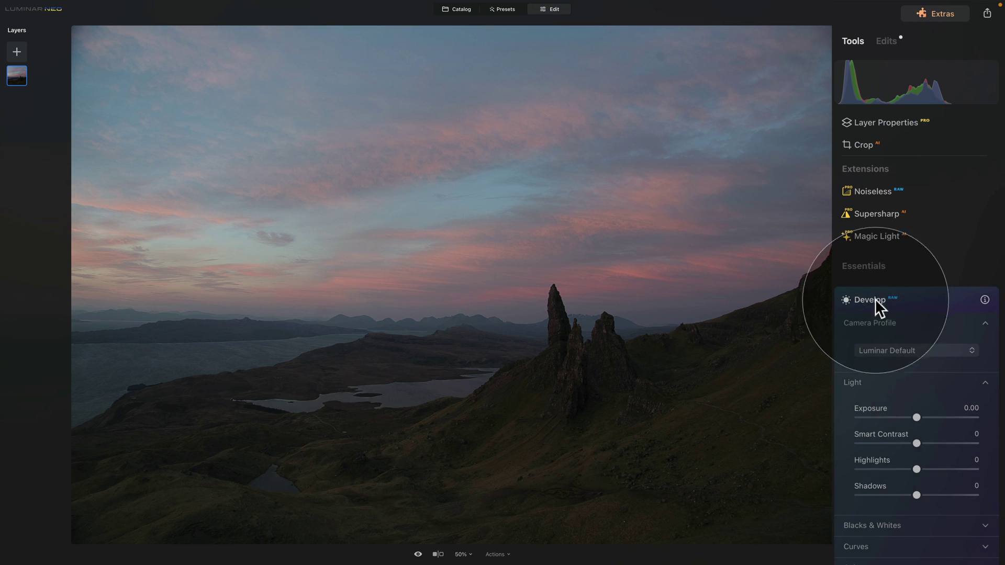
left_click(903, 303)
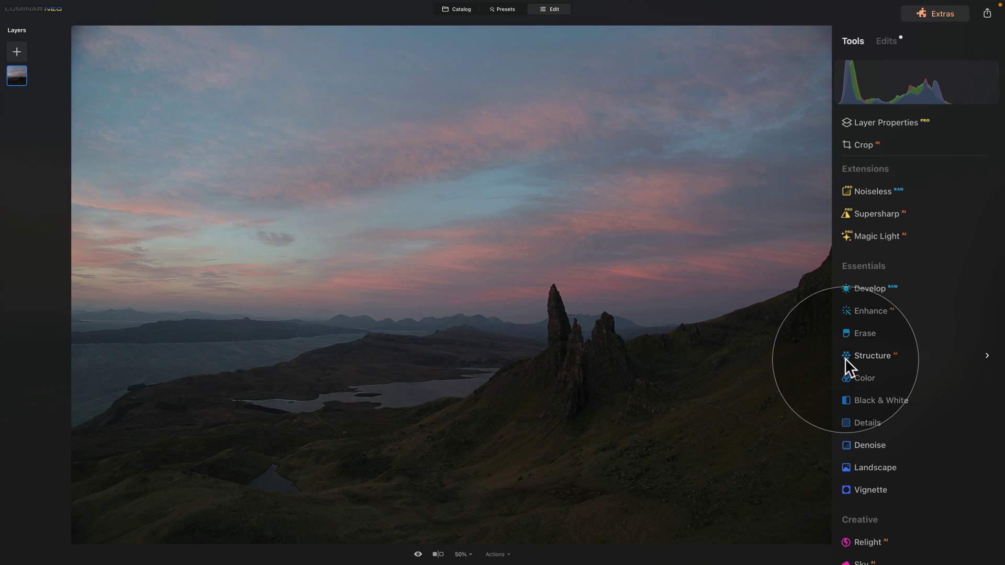
Expand Enhance and set the Accent slider to 23
left_click(884, 312)
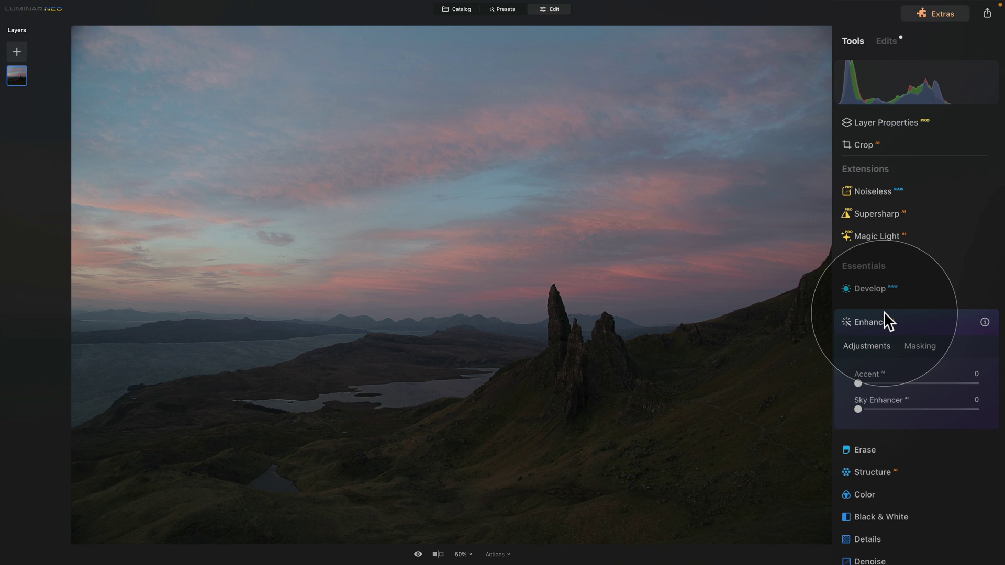
left_click(884, 380)
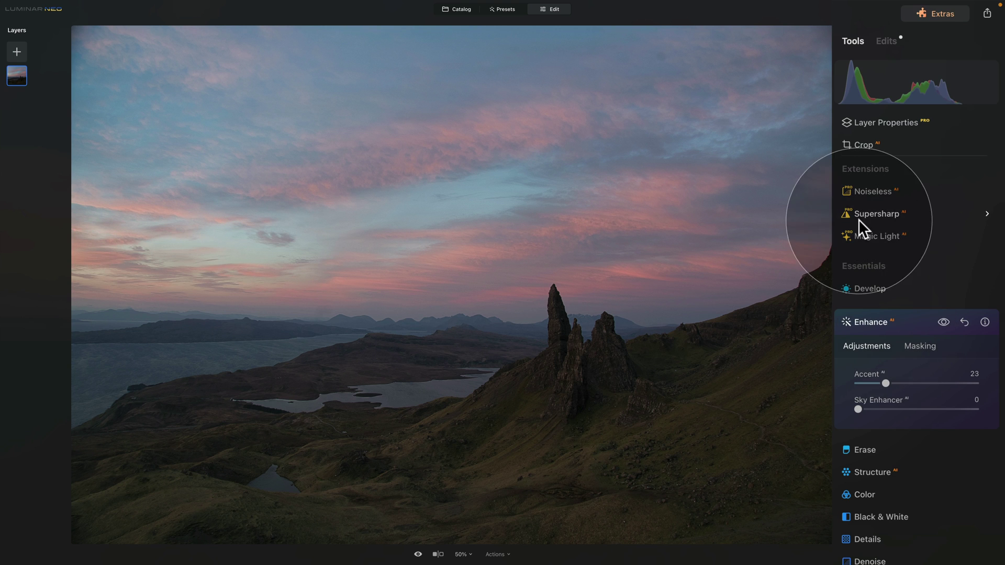
left_click(908, 322)
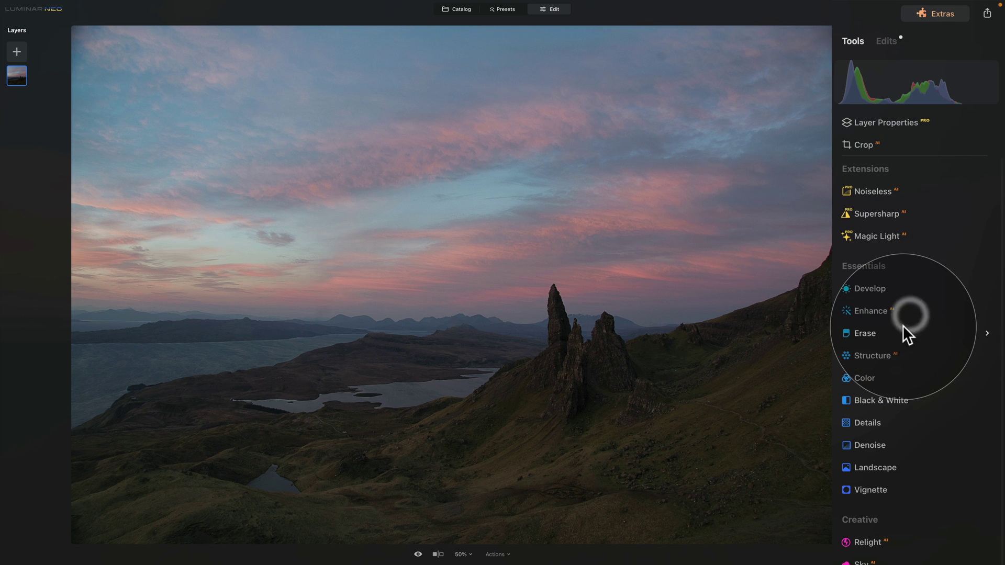
left_click(888, 41)
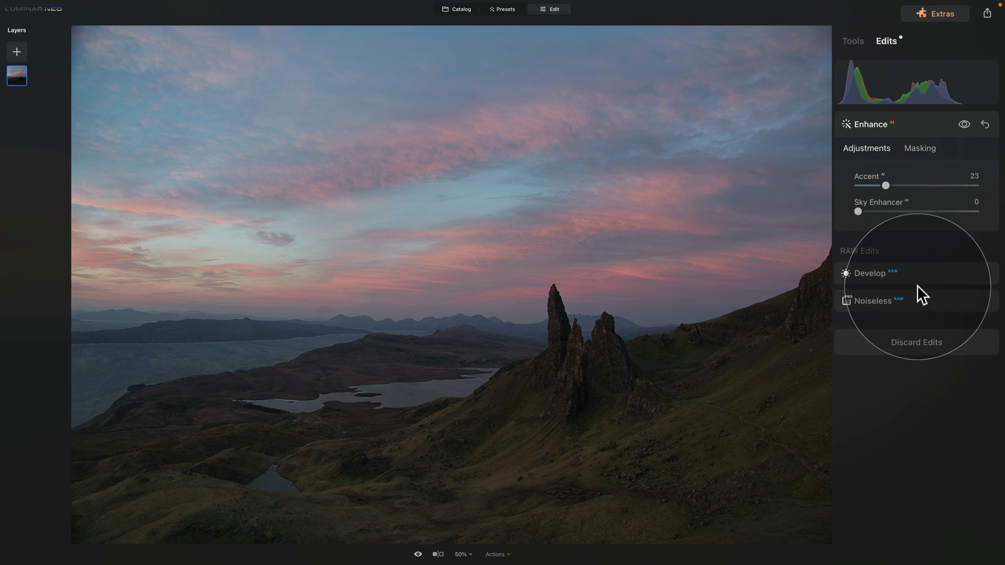
left_click(875, 273)
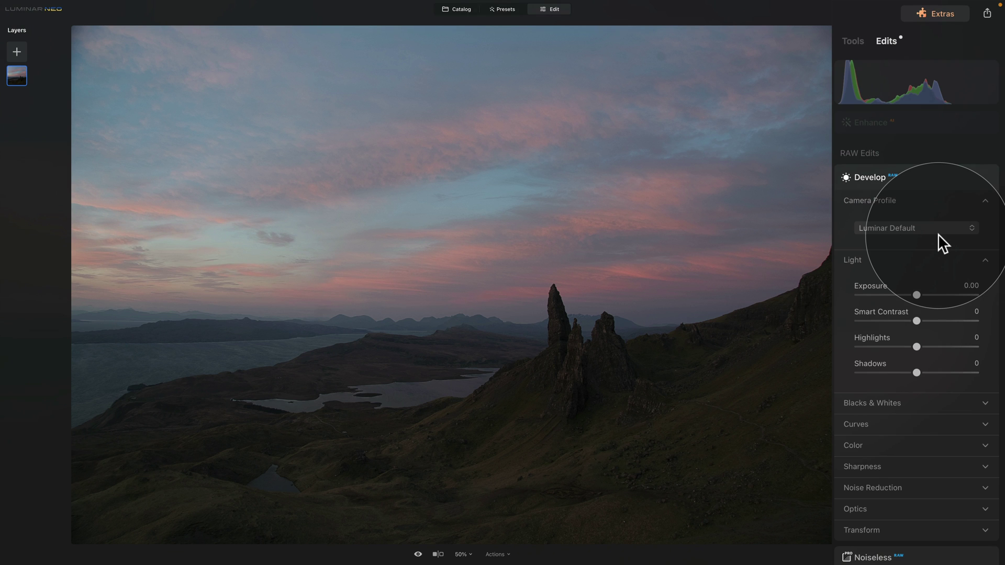
left_click(853, 41)
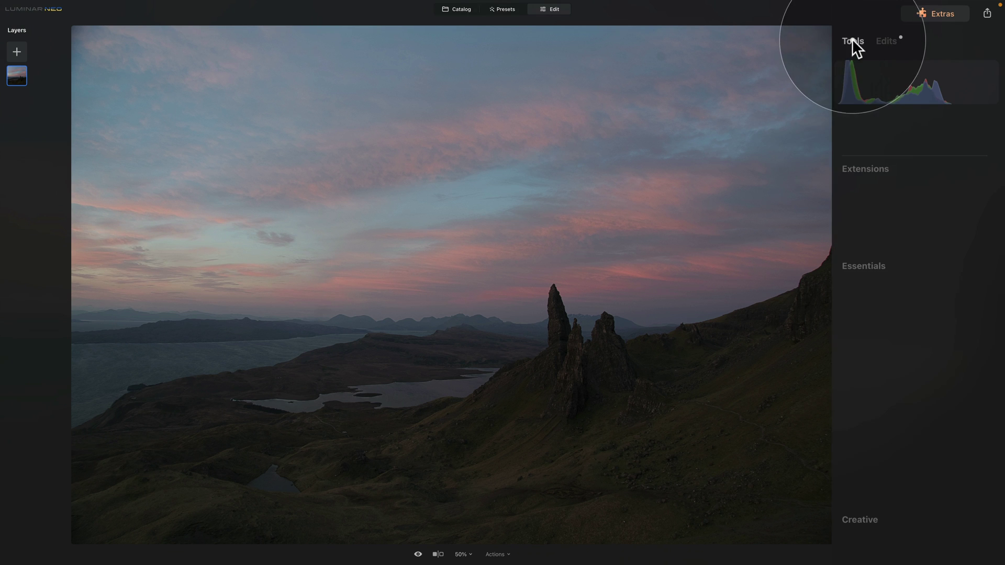
Choose Reset Adjustments from the Actions menu to clear all edits
left_click(498, 555)
left_click(511, 542)
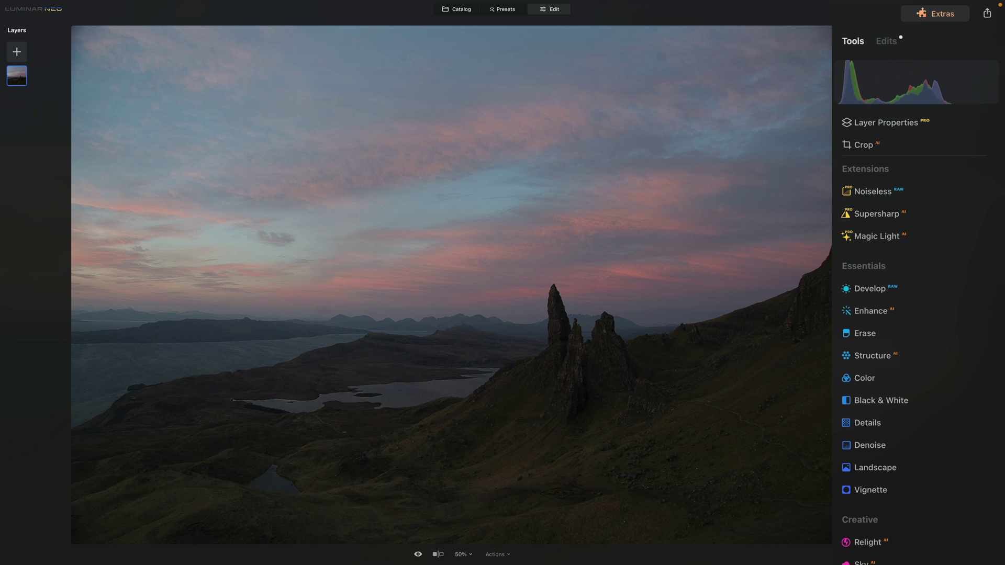
In Develop, change the Camera Profile from Luminar Default to Camera Landscape
left_click(867, 292)
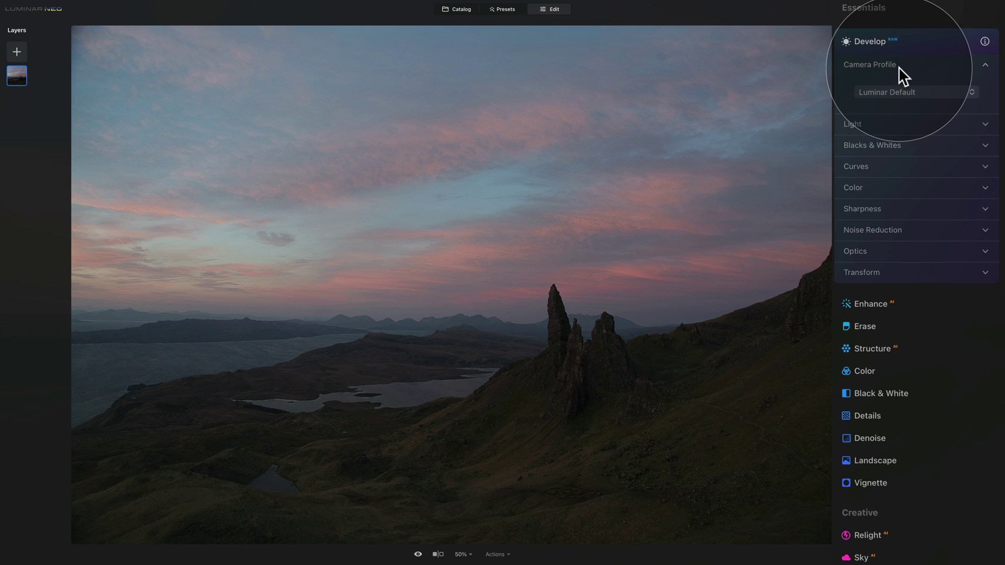
left_click(888, 63)
left_click(887, 63)
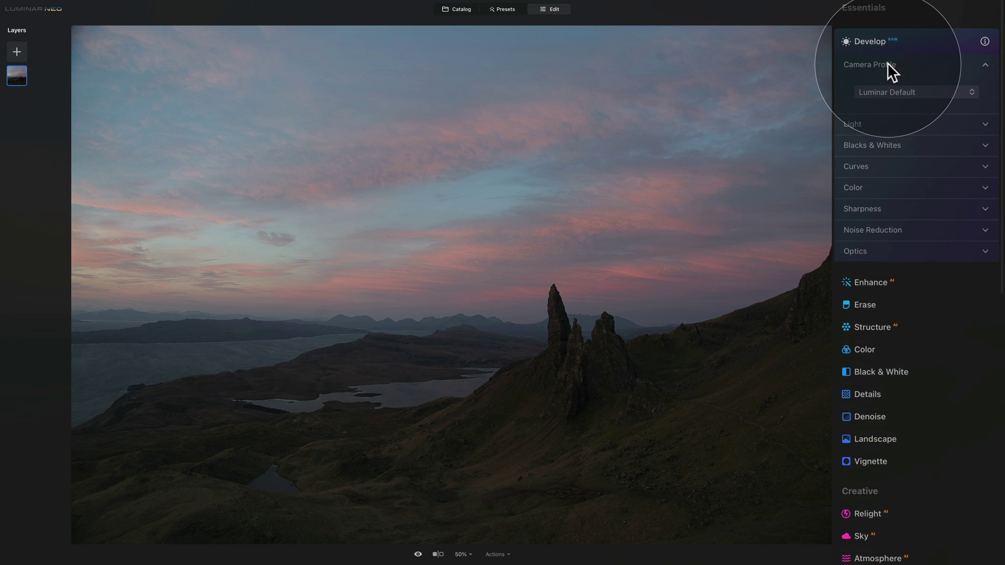
left_click(931, 90)
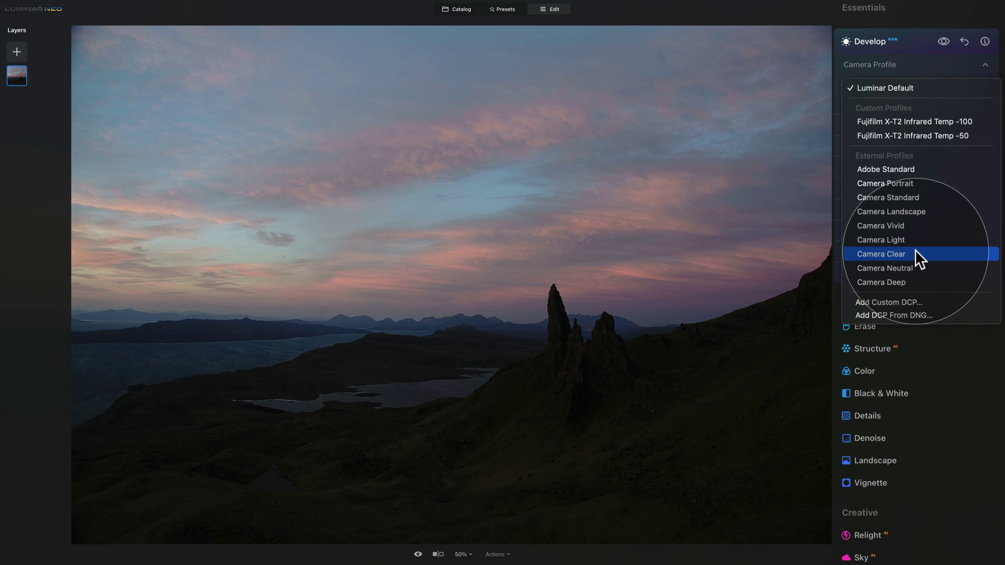
left_click(912, 211)
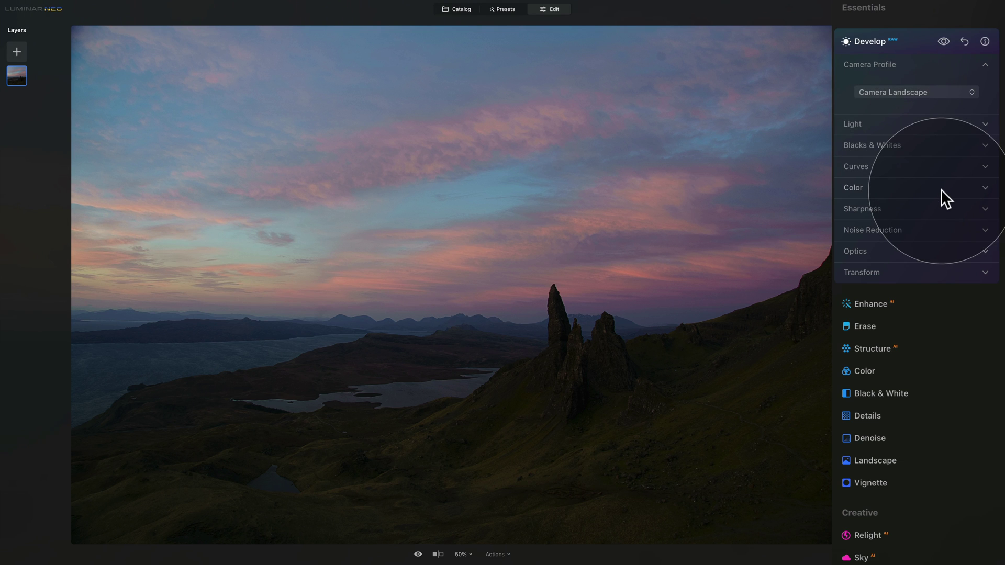
Reopen the Camera Profile dropdown list
left_click(909, 92)
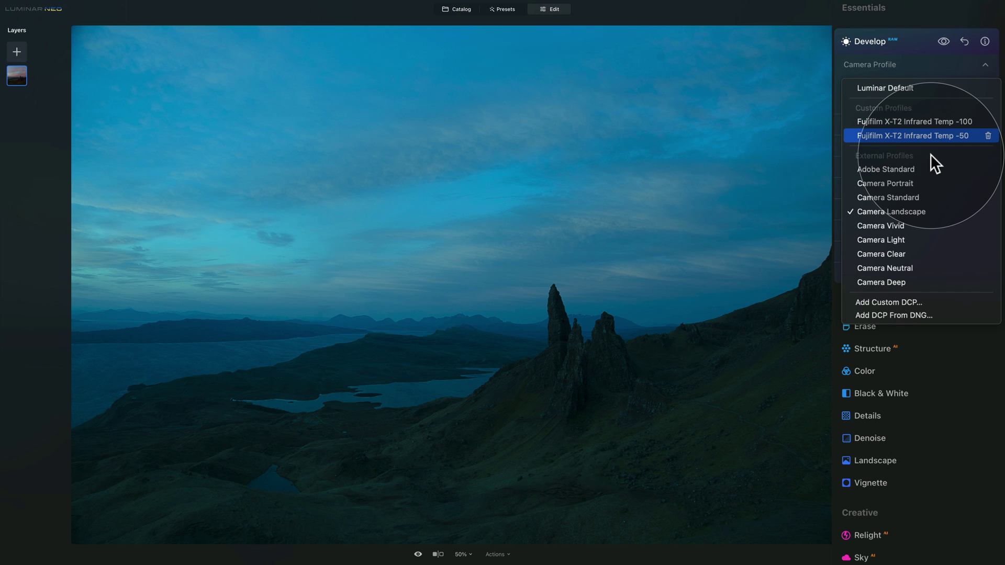
Select the Fujifilm X-T2 Infrared Temp -50 camera profile
left_click(915, 136)
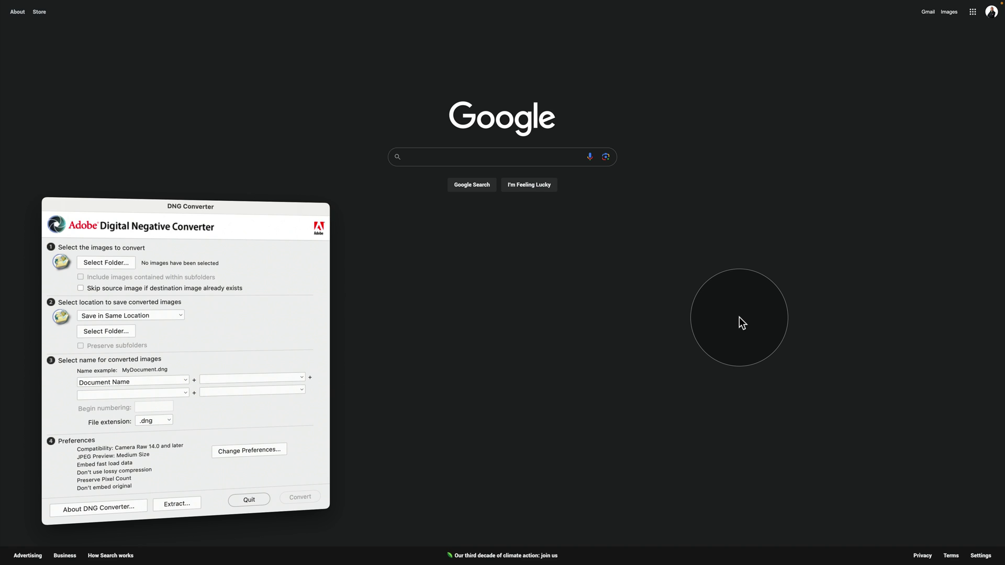
Search Google for 'dng converter'
left_click(418, 157)
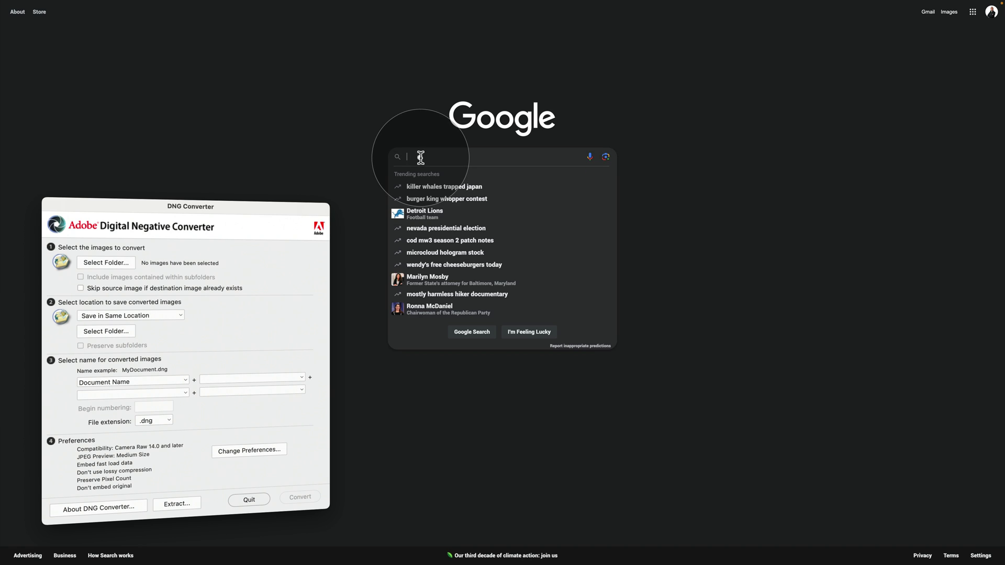
type("dn")
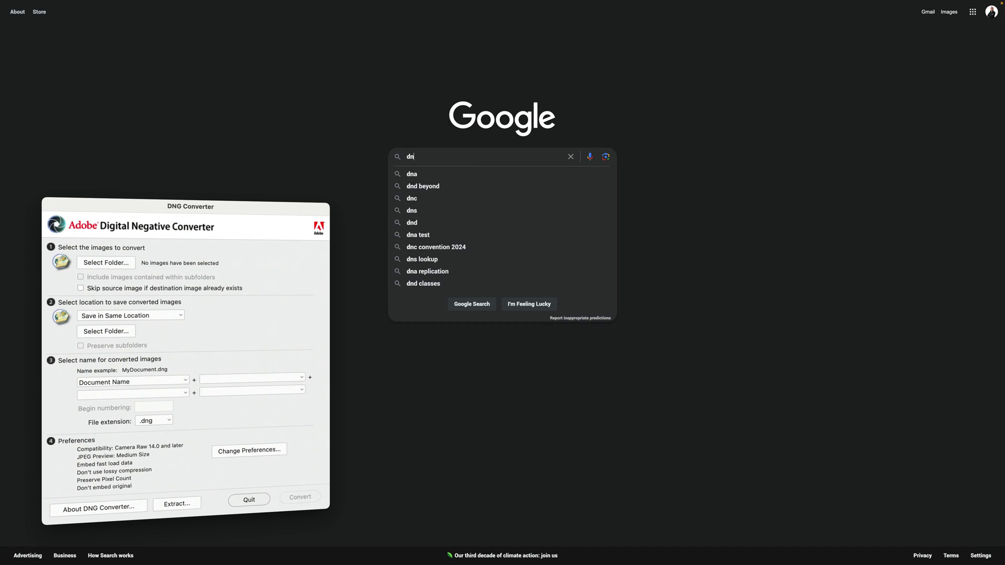
type("g converter")
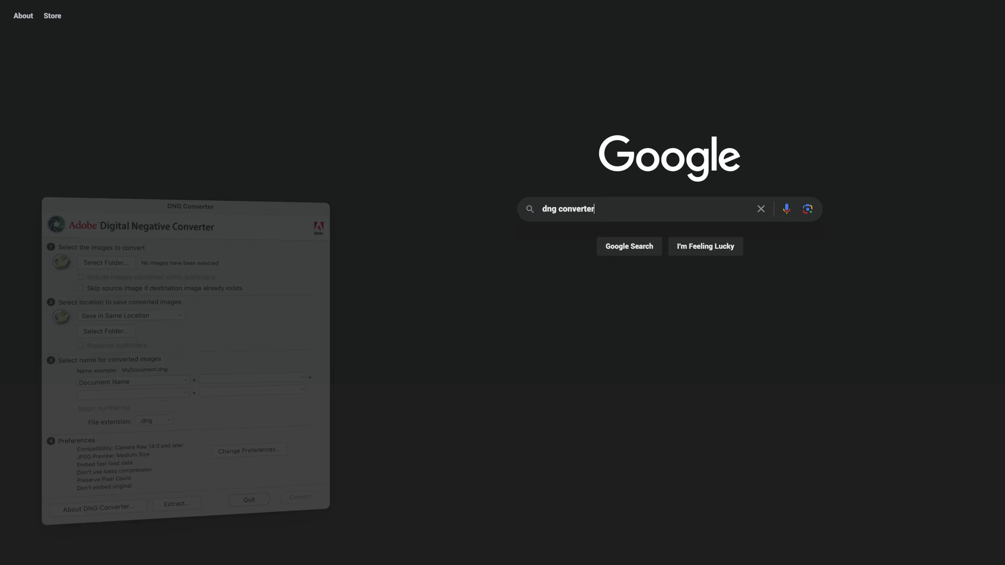
key("Return")
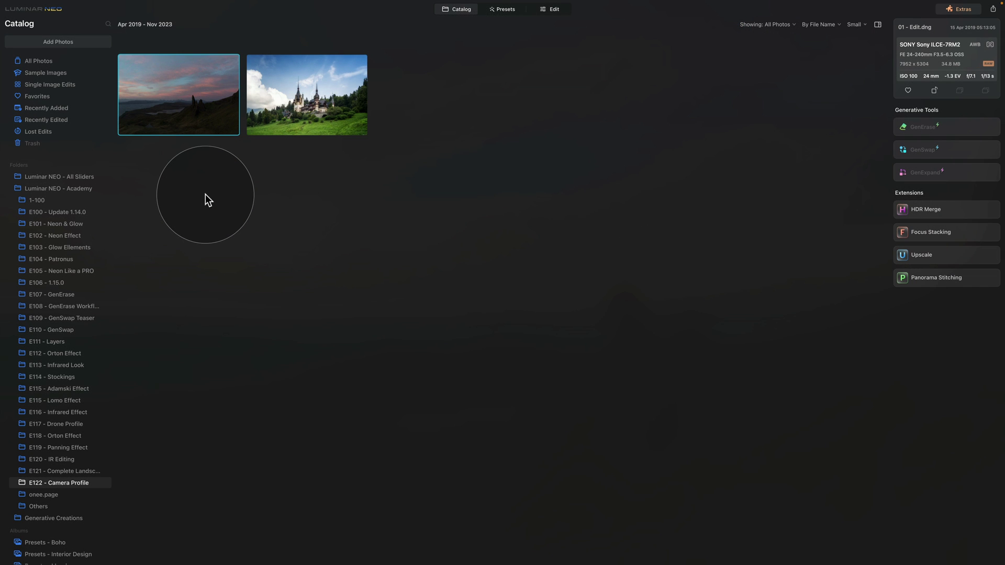
Edit the sunset photo, expand Develop, and show its camera profile list (currently Luminar Default)
left_click(198, 104)
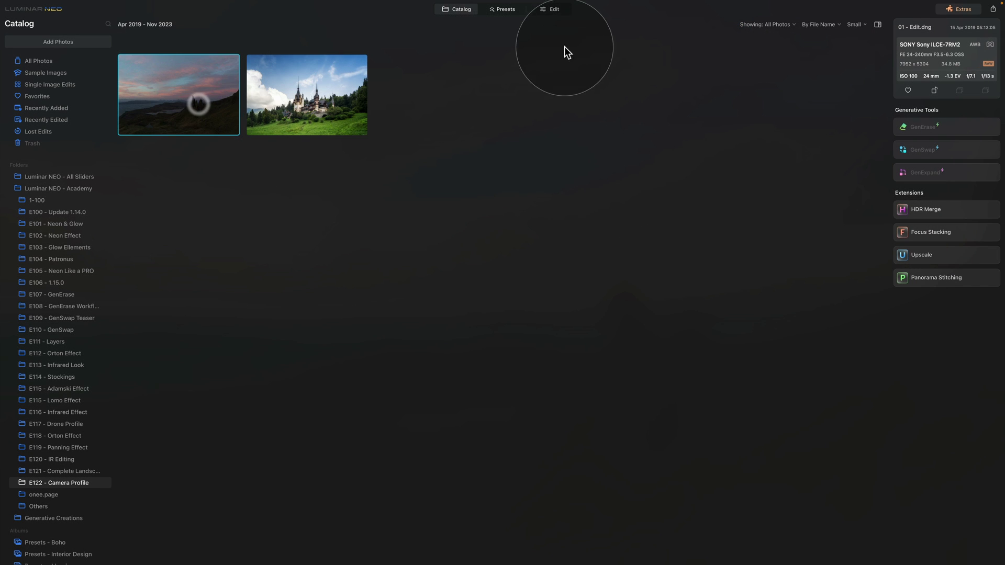
left_click(558, 11)
left_click(934, 192)
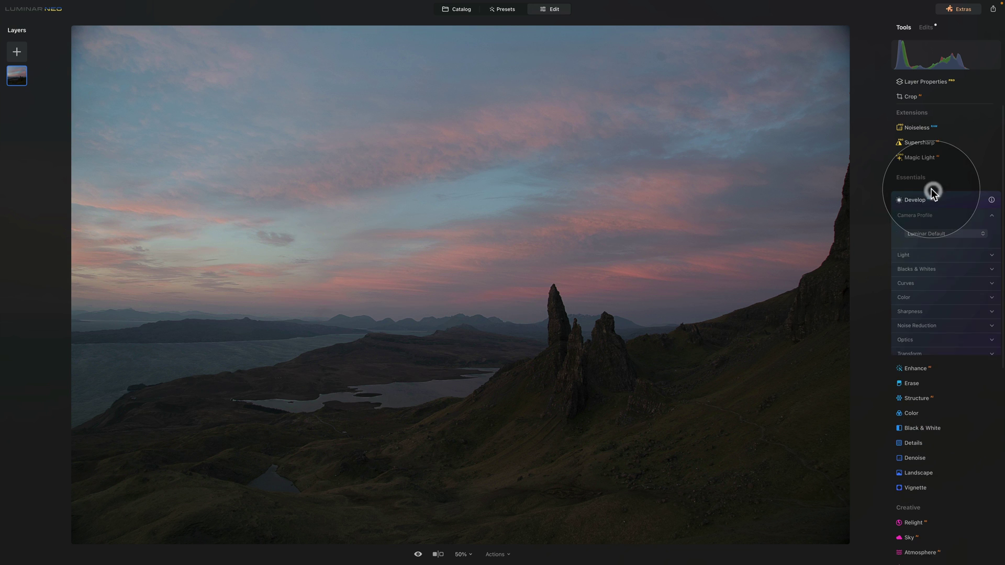
left_click(934, 232)
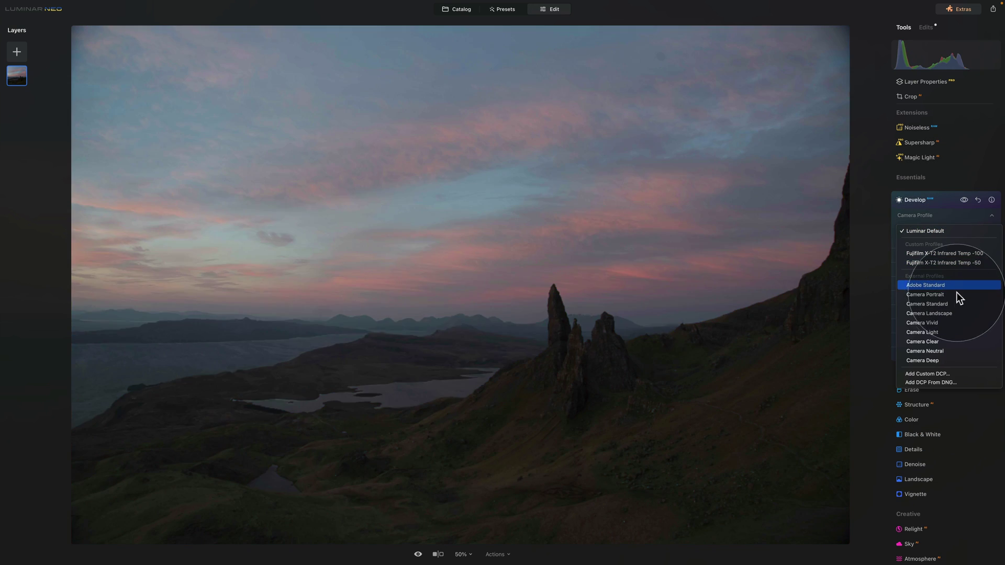